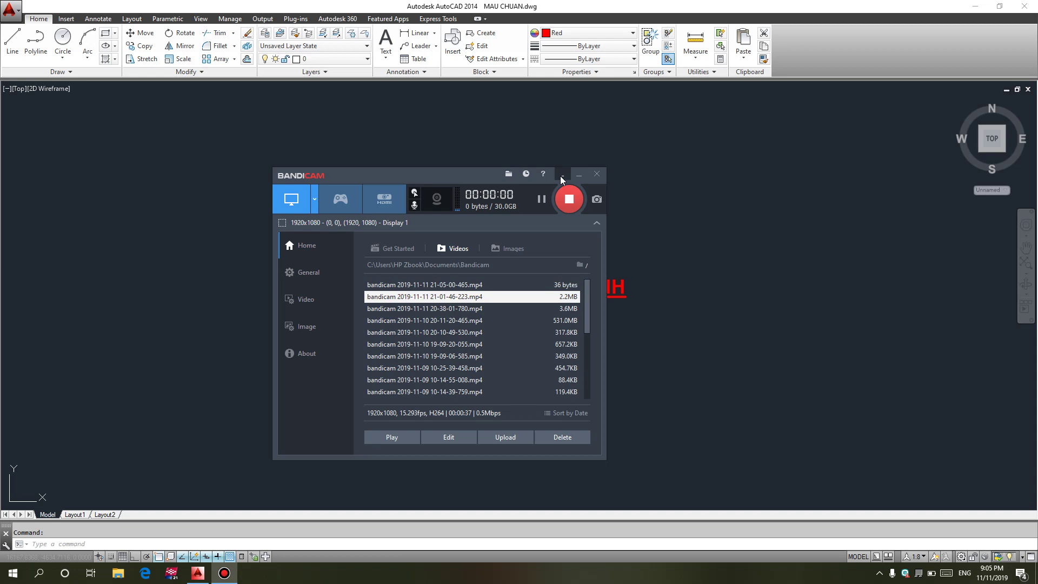
Zoom and pan so the red title 'HƯỚNG DẪN SỬ DỤNG LỆNH CHAMFER TRONG AUTOCAD' fills the view
{"action": "left_click", "coordinate": [579, 174]}
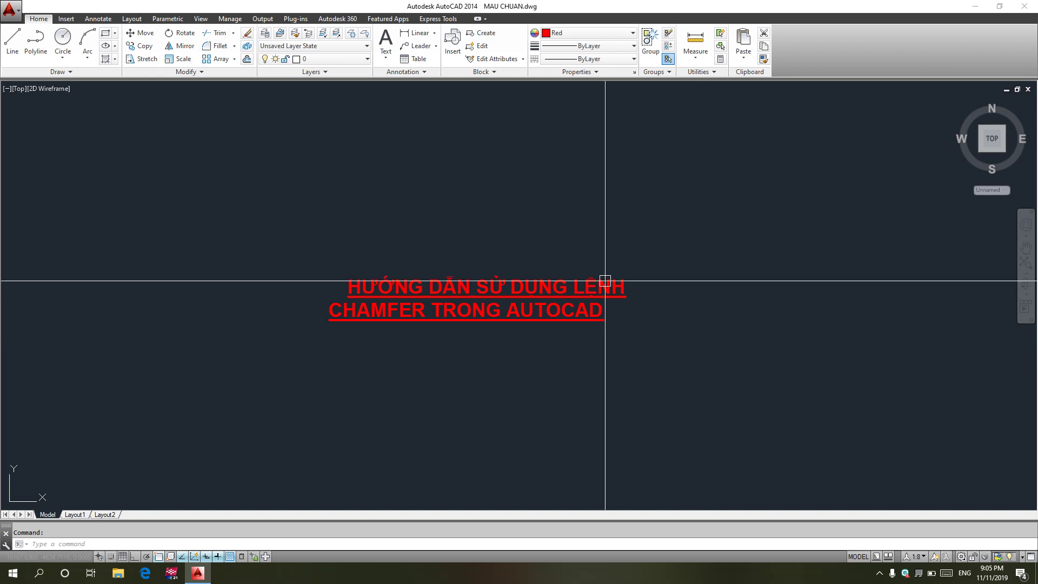
{"action": "scroll", "coordinate": [478, 338], "scroll_direction": "up", "scroll_amount": 2}
{"action": "middle_click_drag", "start_coordinate": [477, 339], "coordinate": [478, 289]}
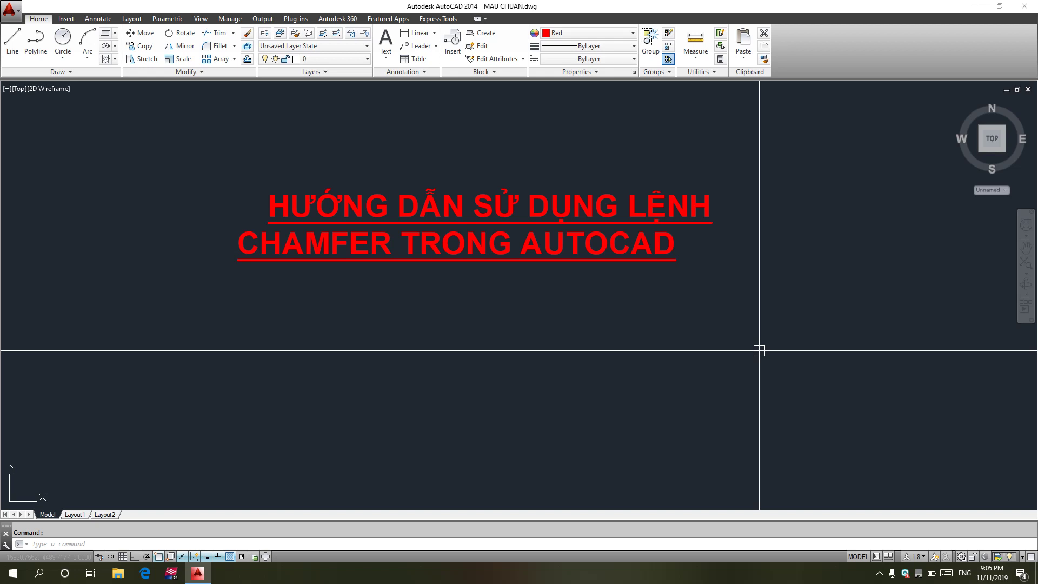
Draw a 200 × 200 rectangle with RECTANG, its first corner just below the title
{"action": "type", "text": "REC"}
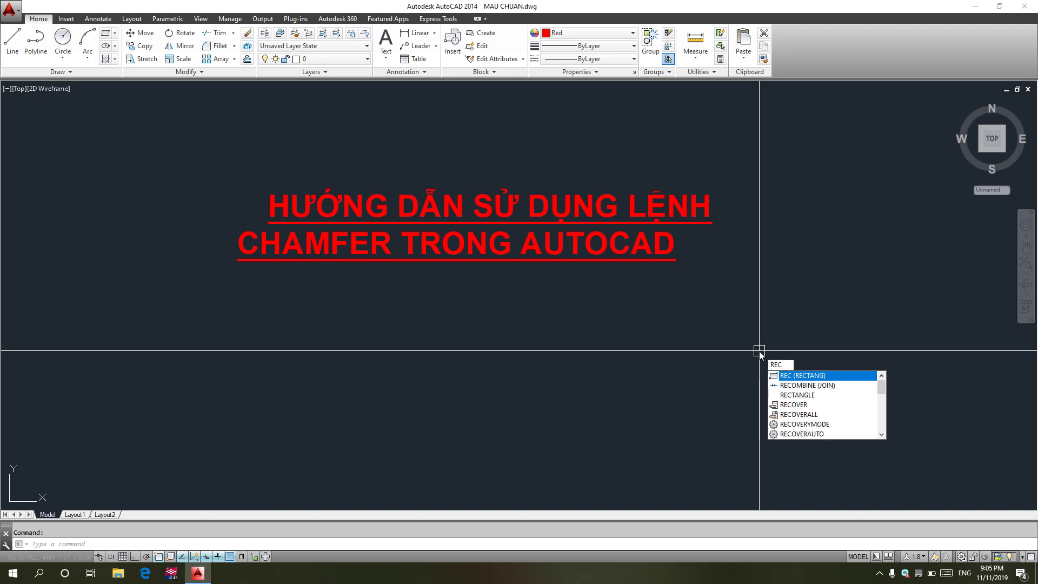
{"action": "key", "text": "Return"}
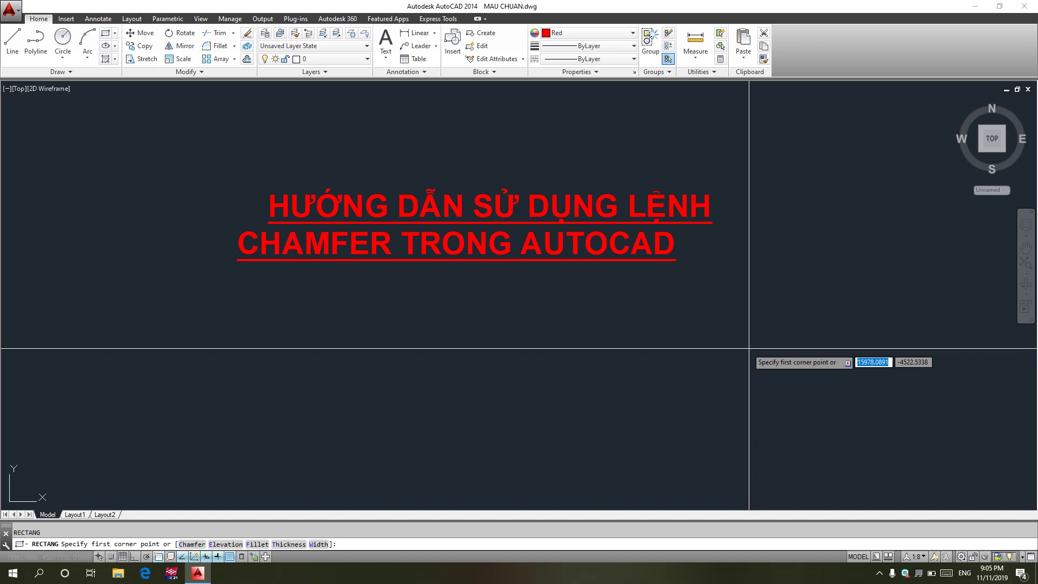
{"action": "left_click", "coordinate": [352, 386]}
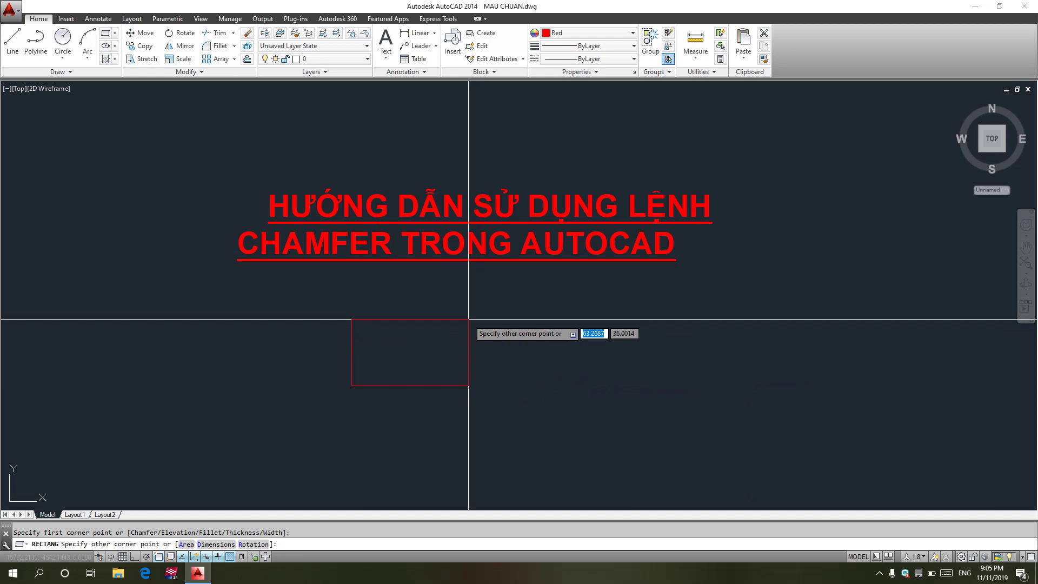
{"action": "type", "text": "200"}
{"action": "key", "text": "Tab"}
{"action": "type", "text": "200"}
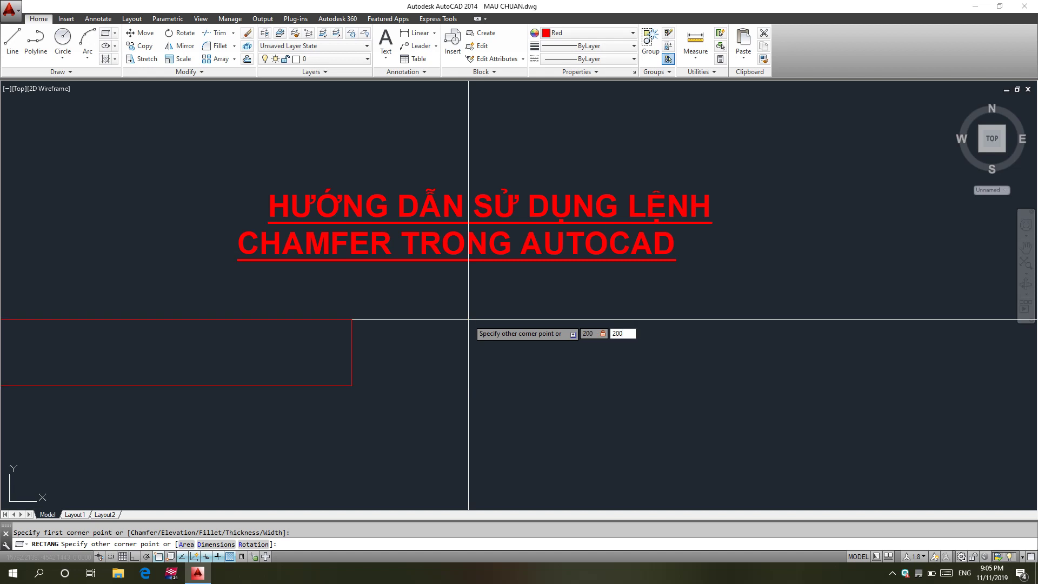
{"action": "key", "text": "Return"}
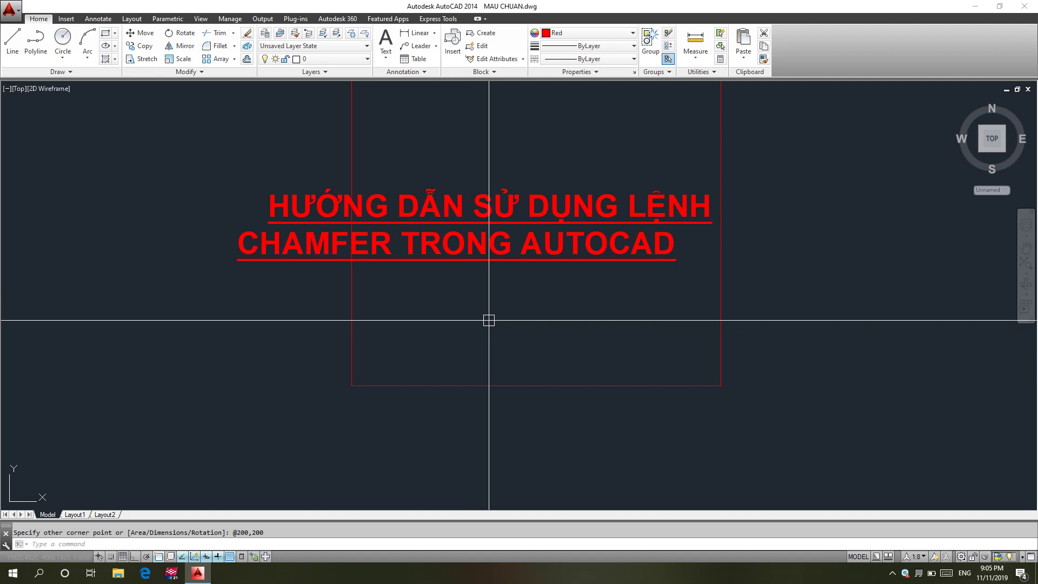
{"action": "scroll", "coordinate": [484, 320], "scroll_direction": "down", "scroll_amount": 2}
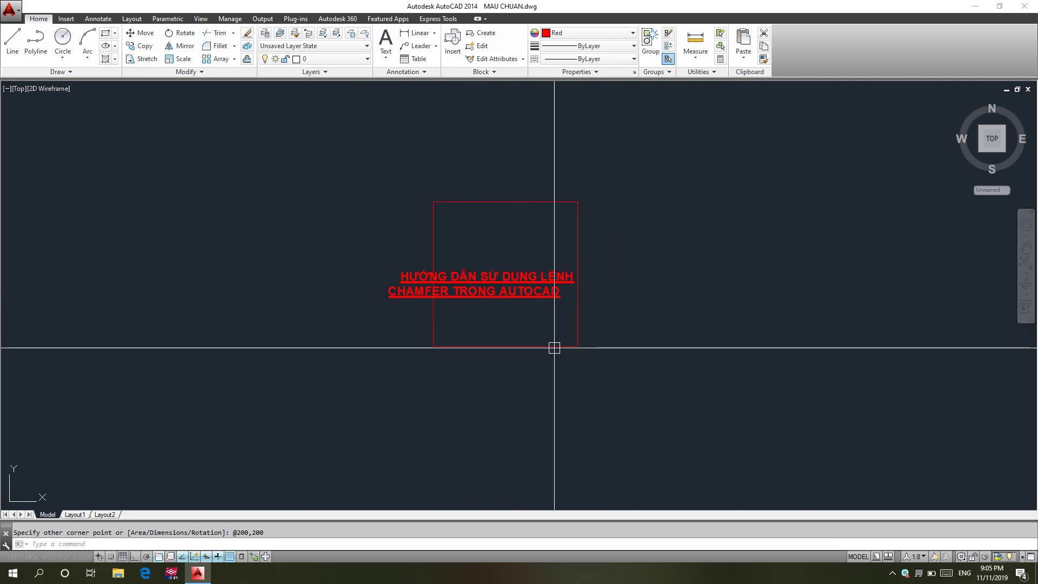
{"action": "scroll", "coordinate": [570, 322], "scroll_direction": "up", "scroll_amount": 2}
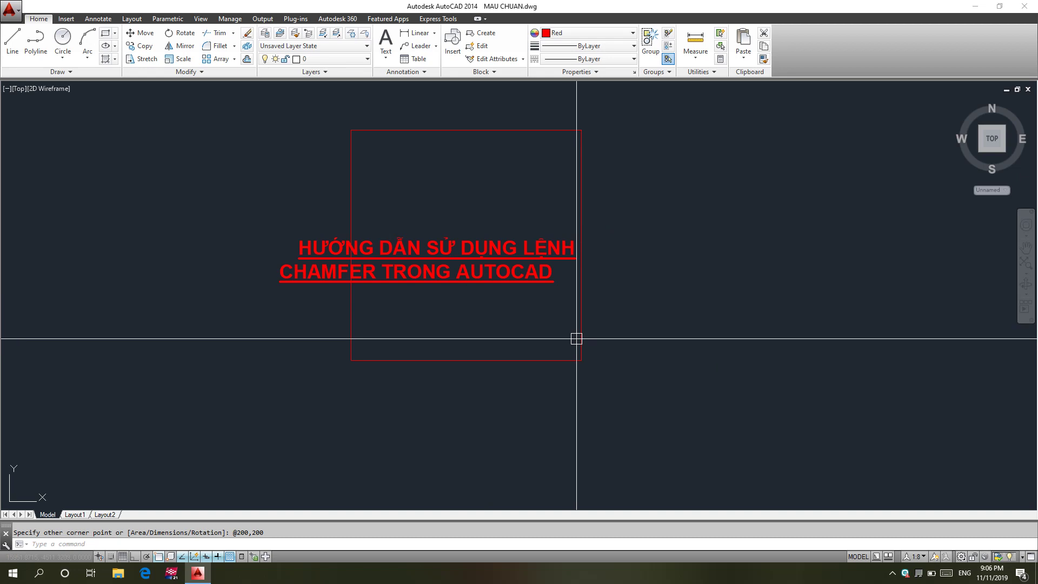
Move the red square down so it sits clear of the title text
{"action": "type", "text": "M"}
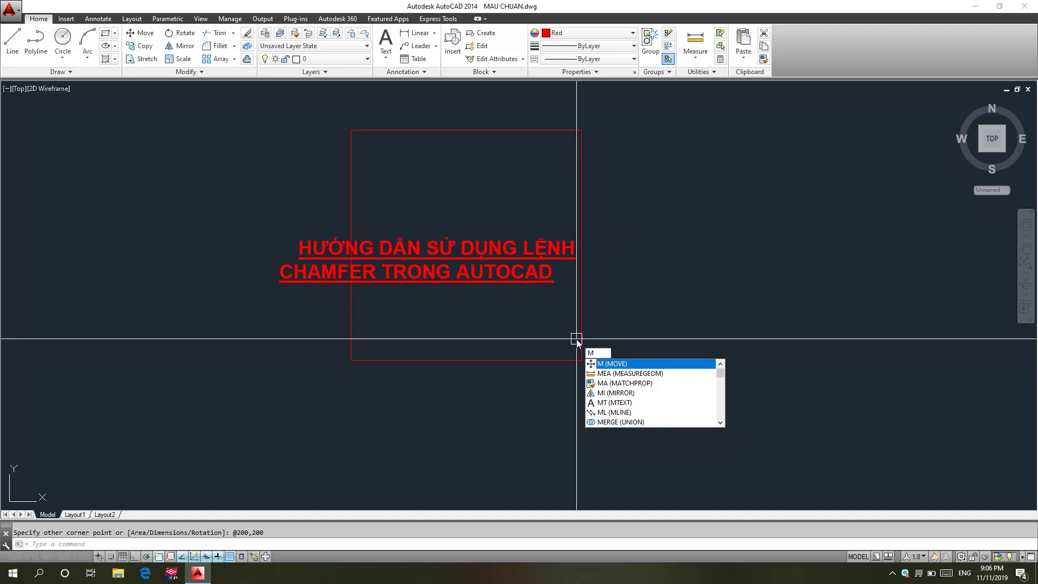
{"action": "key", "text": "Return"}
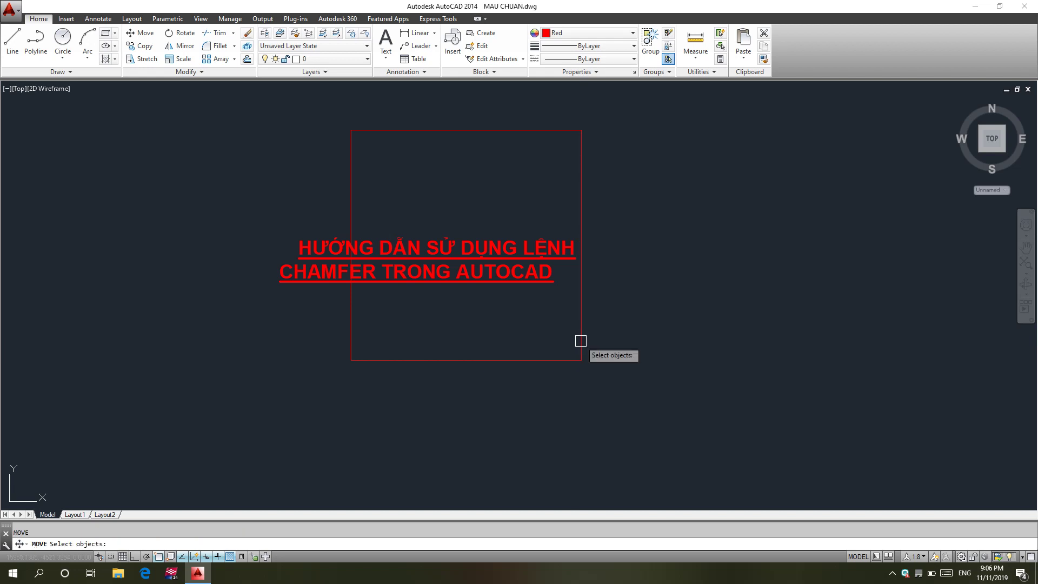
{"action": "left_click", "coordinate": [580, 341]}
{"action": "key", "text": "Return"}
{"action": "left_click", "coordinate": [568, 405]}
{"action": "scroll", "coordinate": [568, 405], "scroll_direction": "down", "scroll_amount": 3}
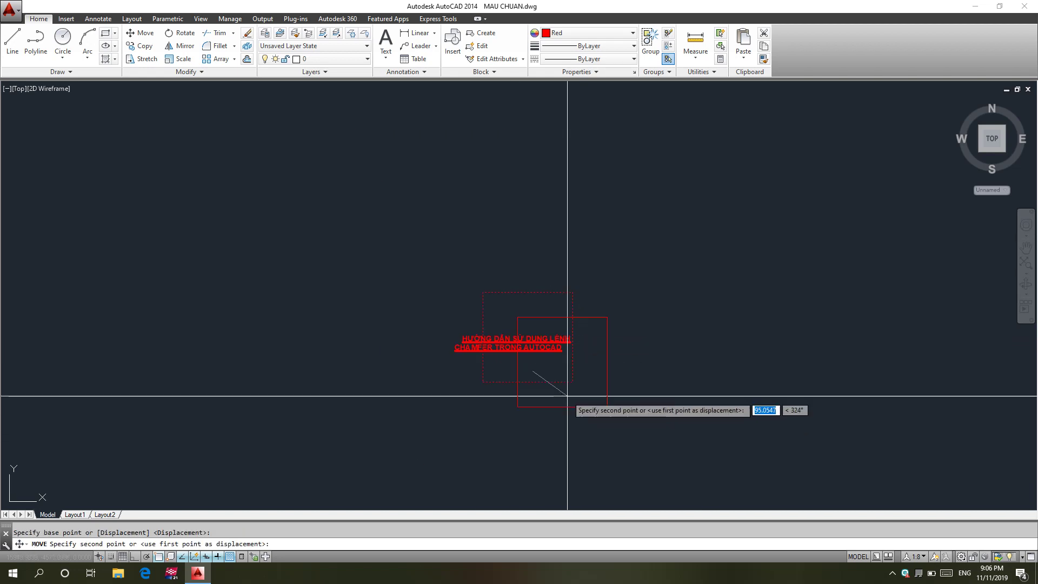
{"action": "left_click", "coordinate": [412, 308]}
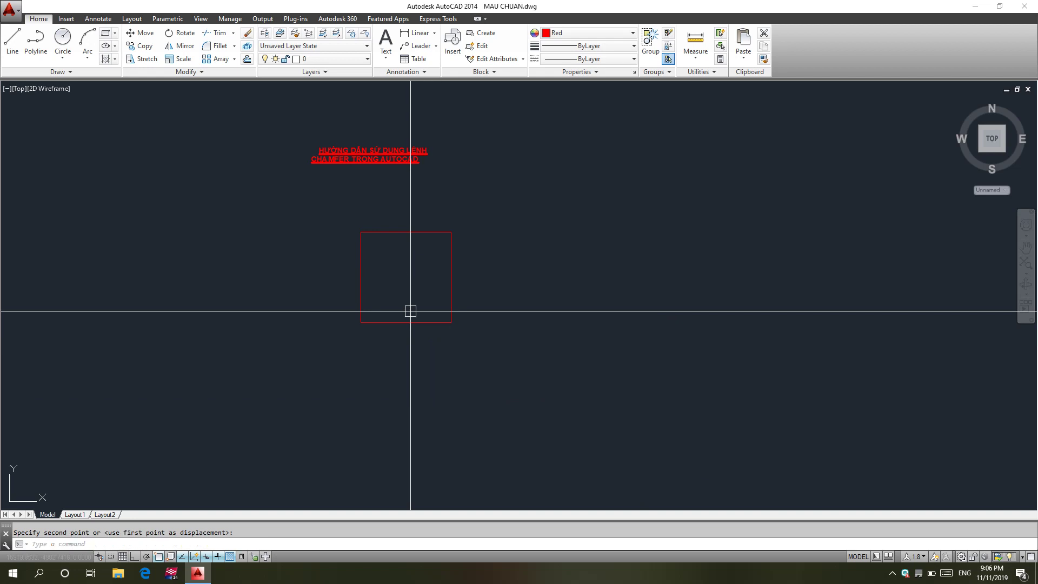
Zoom in to centre the square and enter CHA for the chamfer command
{"action": "scroll", "coordinate": [417, 319], "scroll_direction": "up", "scroll_amount": 2}
{"action": "scroll", "coordinate": [459, 332], "scroll_direction": "up", "scroll_amount": 2}
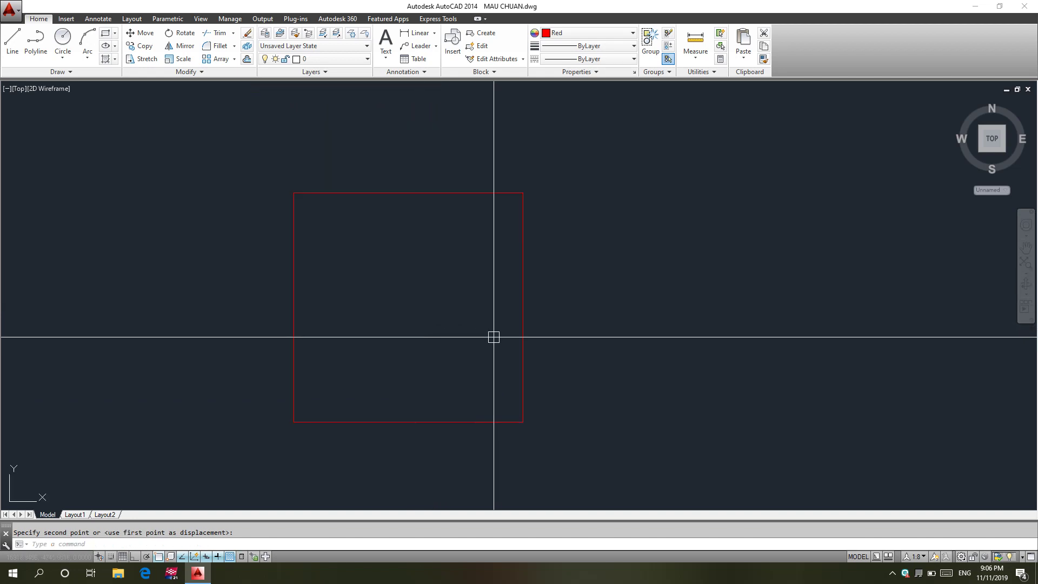
{"action": "middle_click_drag", "start_coordinate": [590, 422], "coordinate": [602, 412]}
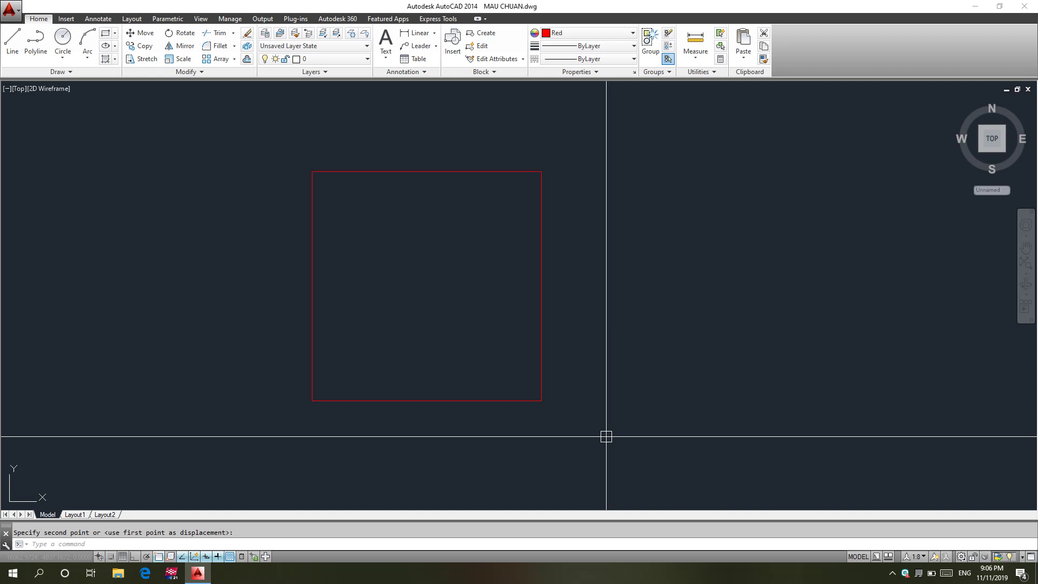
{"action": "type", "text": "CHA"}
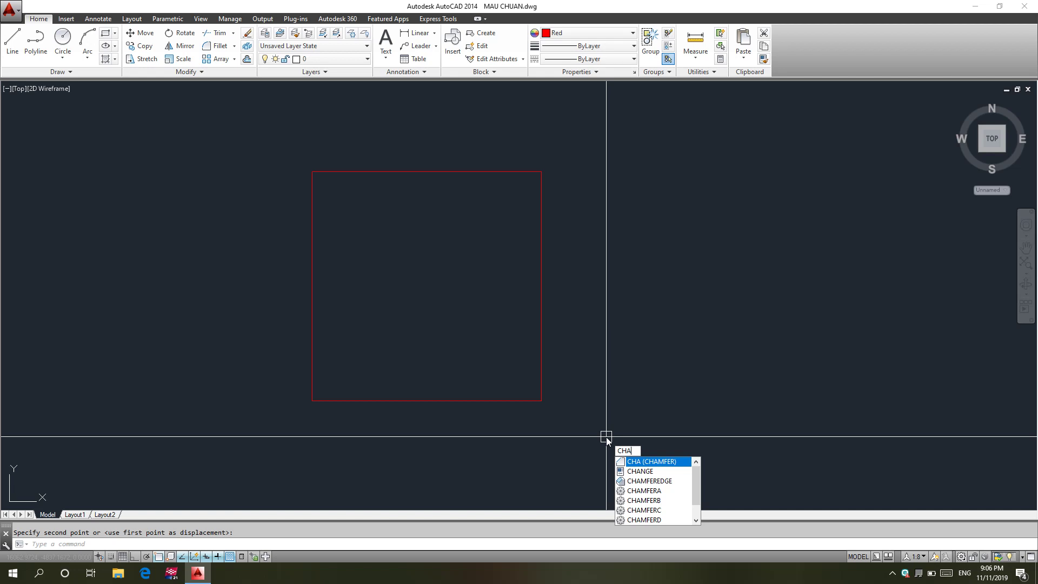
Start CHAMFER and set the first and second chamfer distances to 20 with the Distance option
{"action": "key", "text": "Return"}
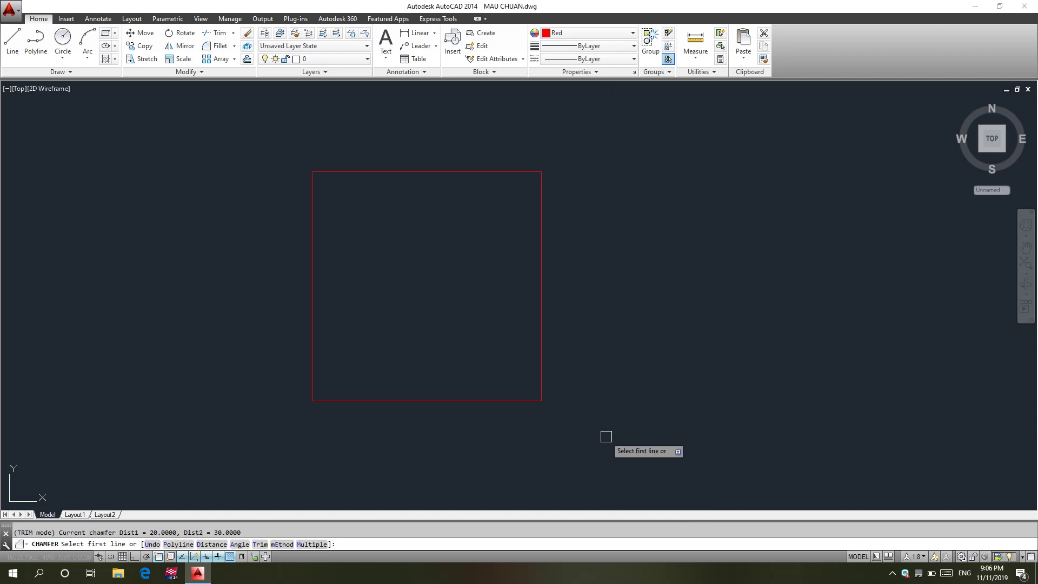
{"action": "scroll", "coordinate": [579, 378], "scroll_direction": "up", "scroll_amount": 2}
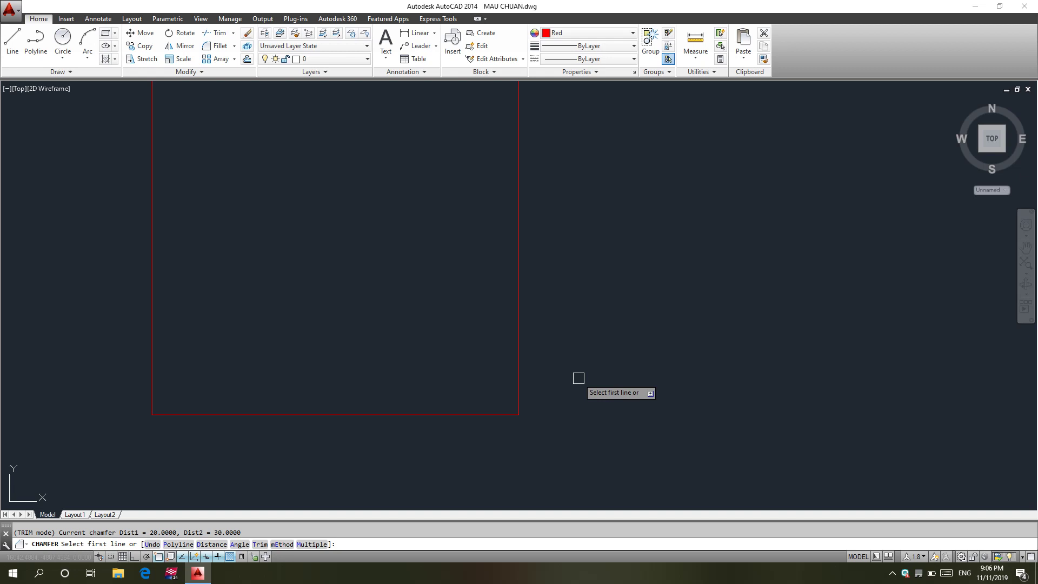
{"action": "type", "text": "D"}
{"action": "key", "text": "Return"}
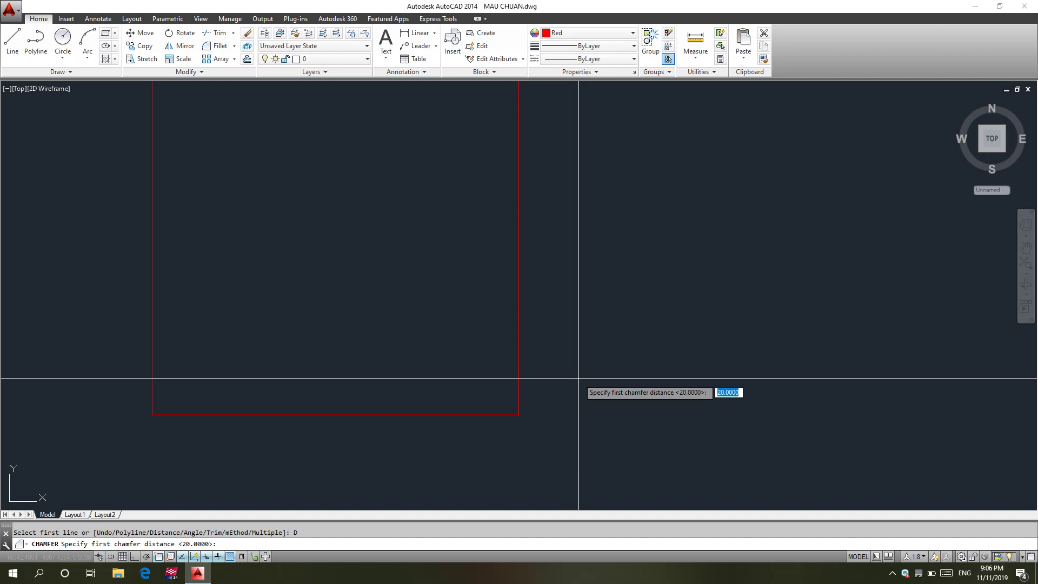
{"action": "type", "text": "20"}
{"action": "key", "text": "Return"}
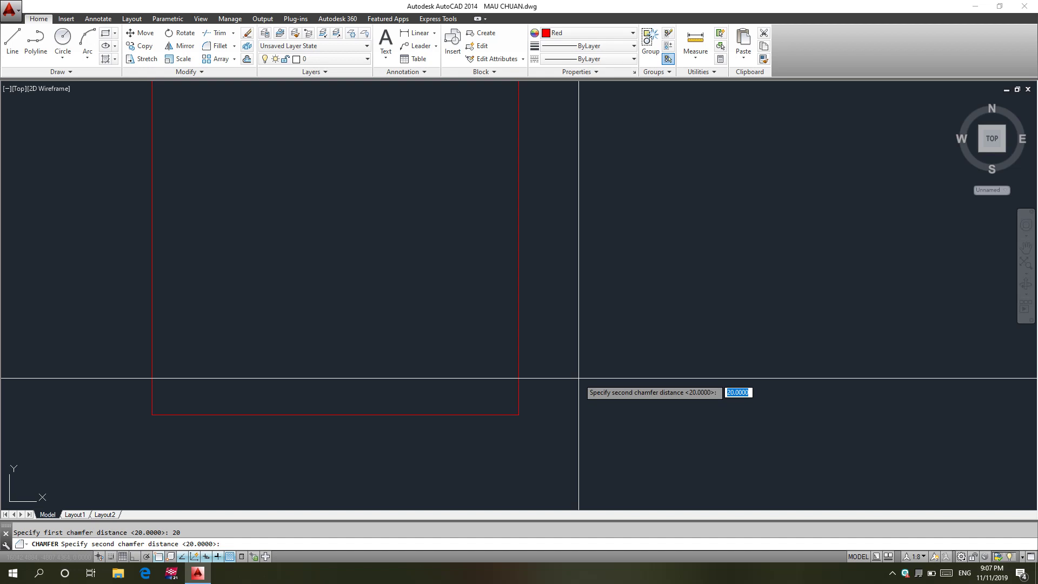
{"action": "key", "text": "Return"}
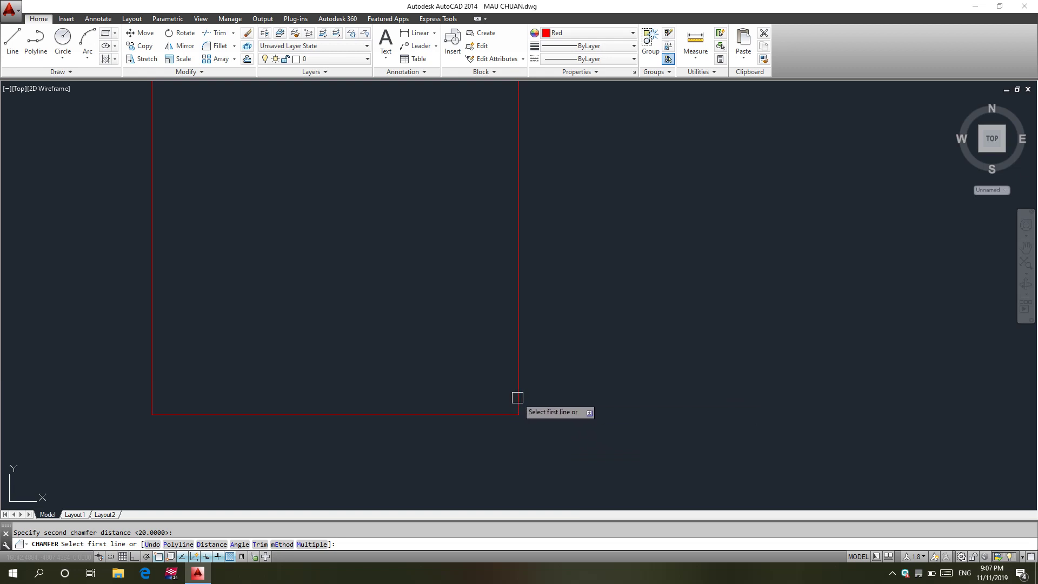
Bevel the square's bottom-right corner by picking its right and bottom edges
{"action": "left_click", "coordinate": [518, 397]}
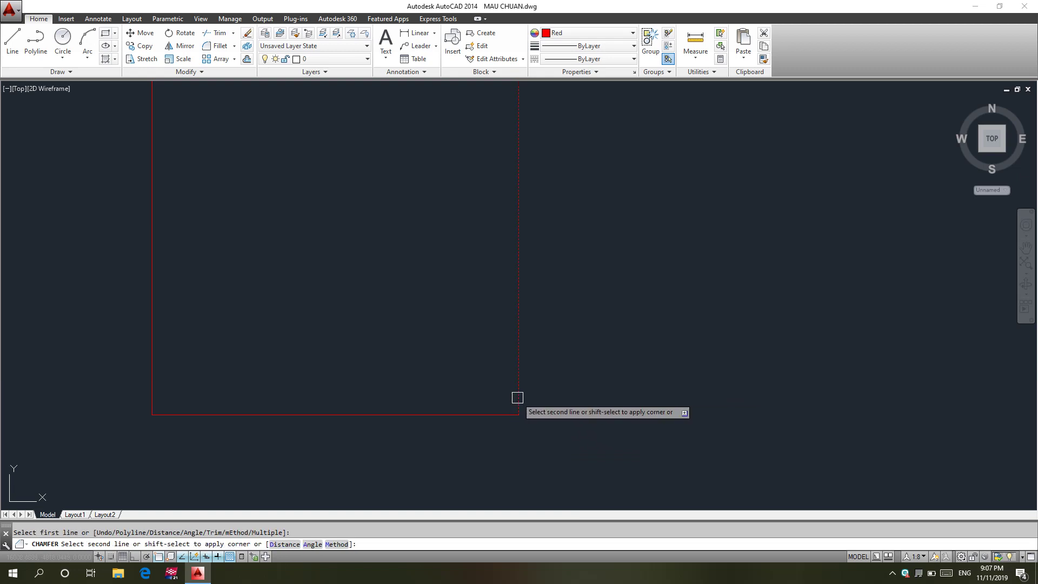
{"action": "left_click", "coordinate": [495, 414]}
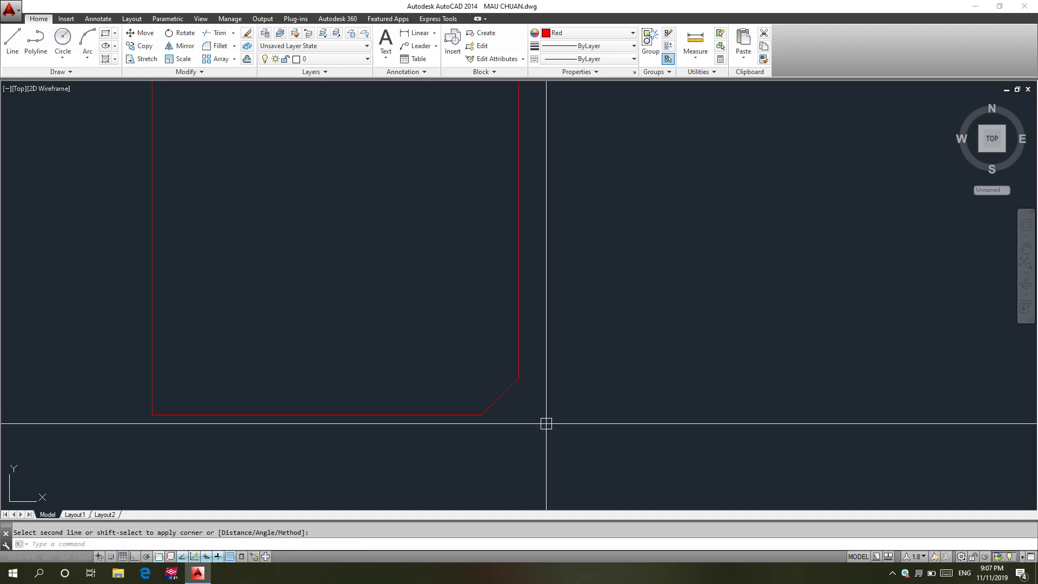
{"action": "middle_click_drag", "start_coordinate": [538, 425], "coordinate": [566, 429]}
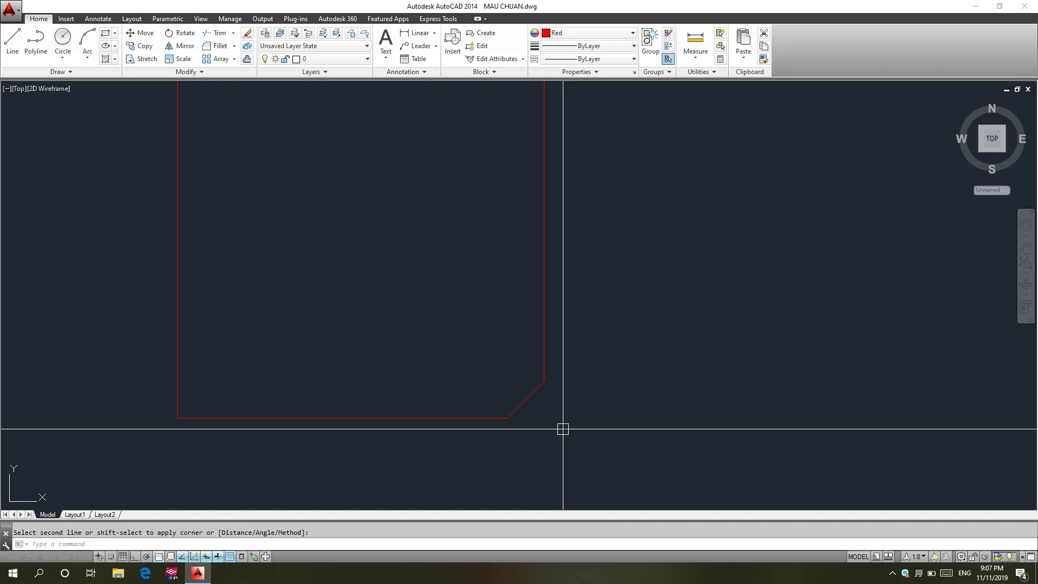
Add a horizontal linear dimension of 20 below the bottom-right chamfer line
{"action": "type", "text": "DLI"}
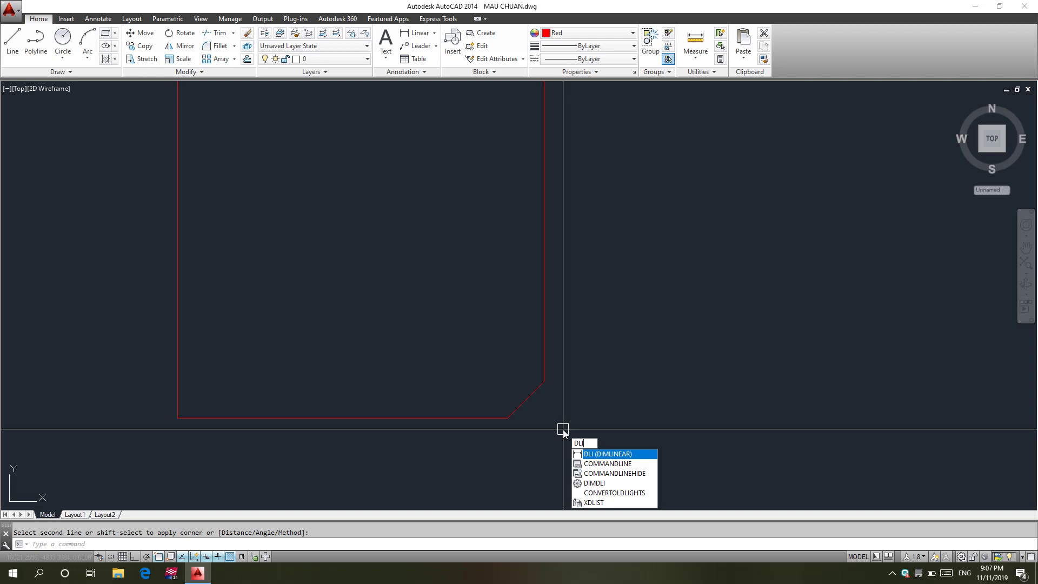
{"action": "key", "text": "Return"}
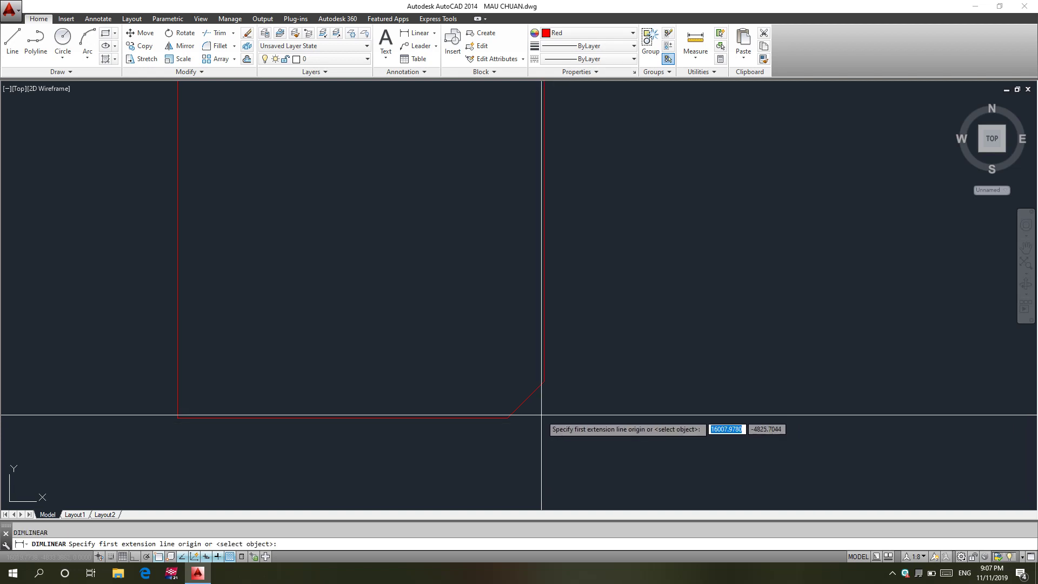
{"action": "key", "text": "Return"}
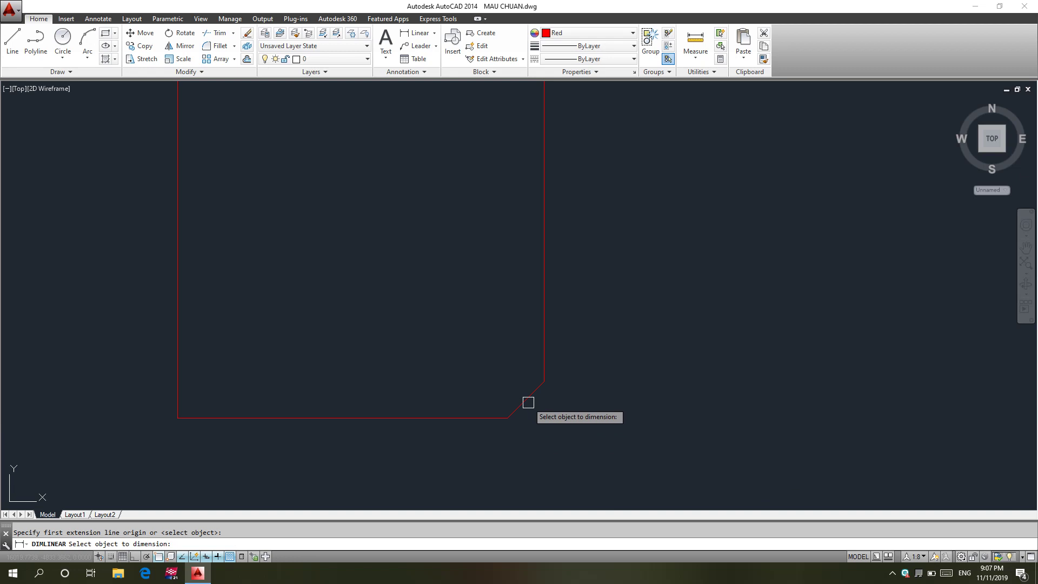
{"action": "left_click", "coordinate": [528, 402]}
{"action": "left_click", "coordinate": [538, 478]}
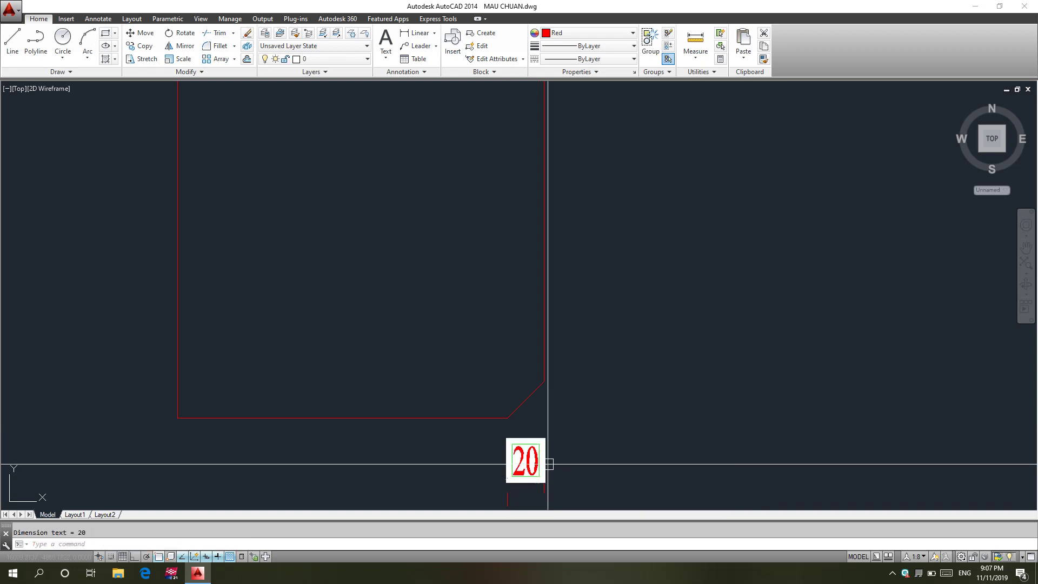
Add a vertical linear dimension of 20 beside the chamfer, then show the whole square
{"action": "key", "text": "Return"}
{"action": "key", "text": "Return"}
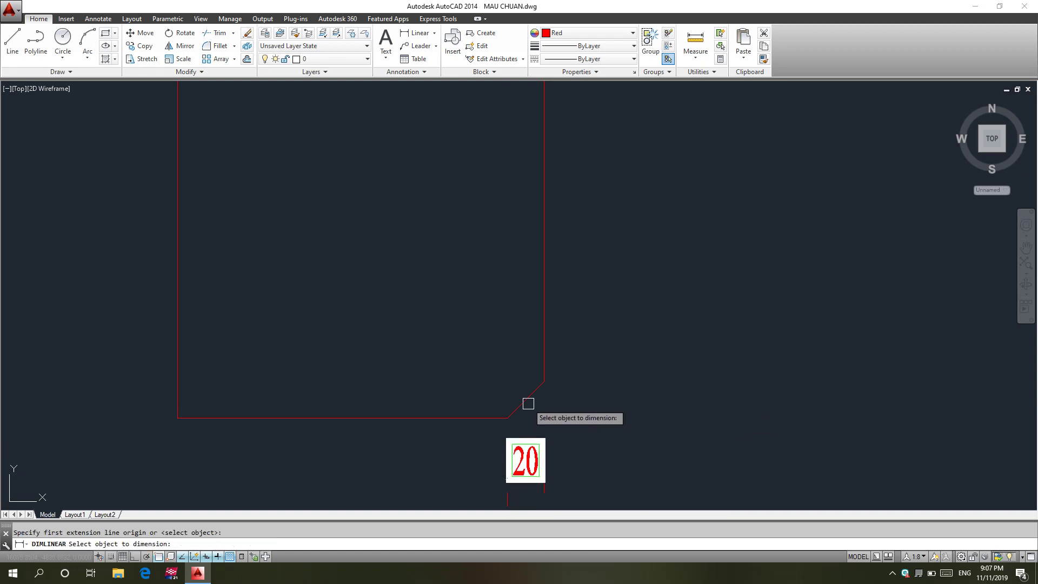
{"action": "left_click", "coordinate": [528, 402]}
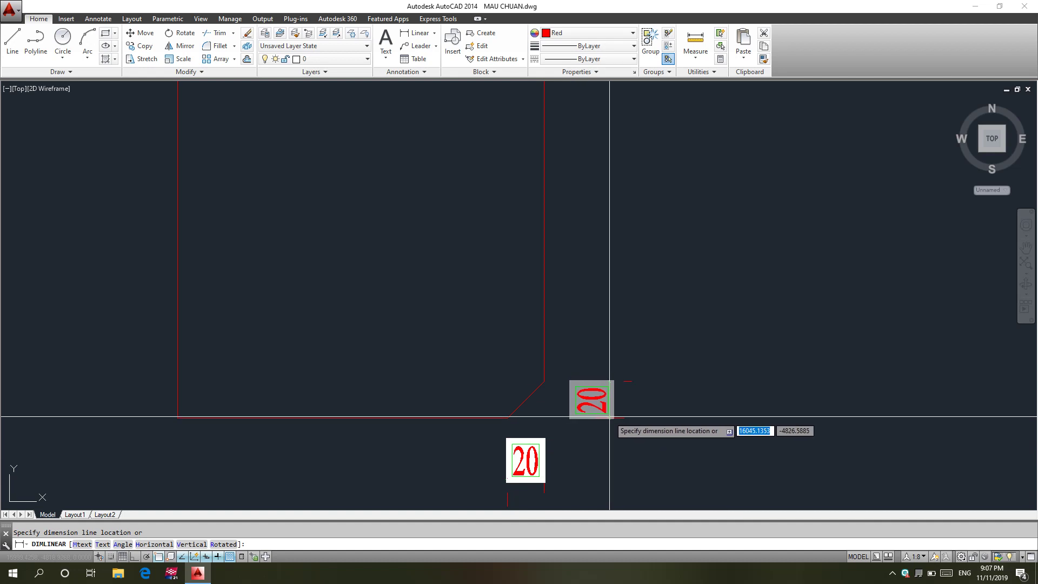
{"action": "left_click", "coordinate": [609, 417]}
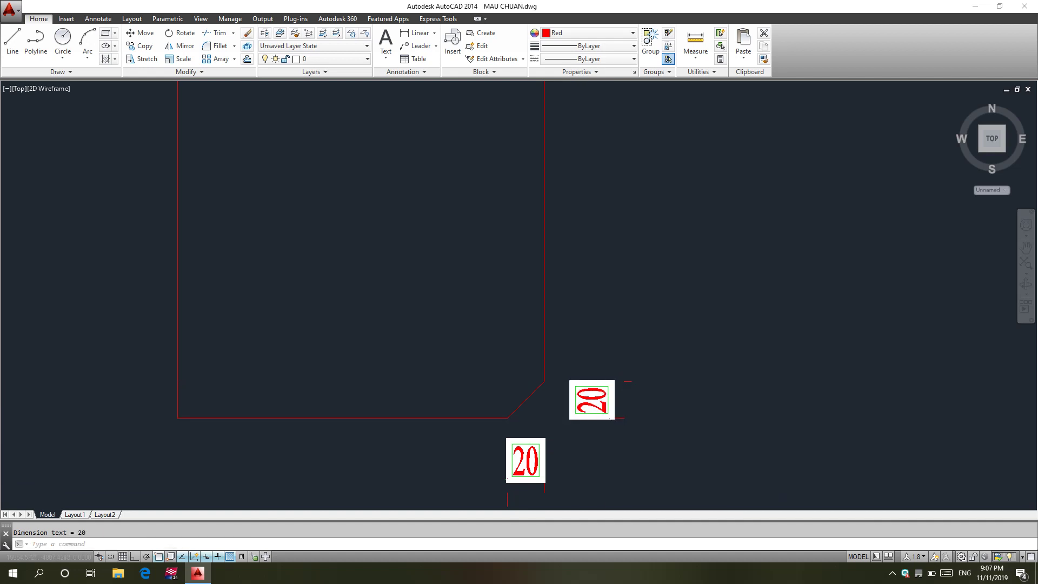
{"action": "scroll", "coordinate": [628, 382], "scroll_direction": "down", "scroll_amount": 2}
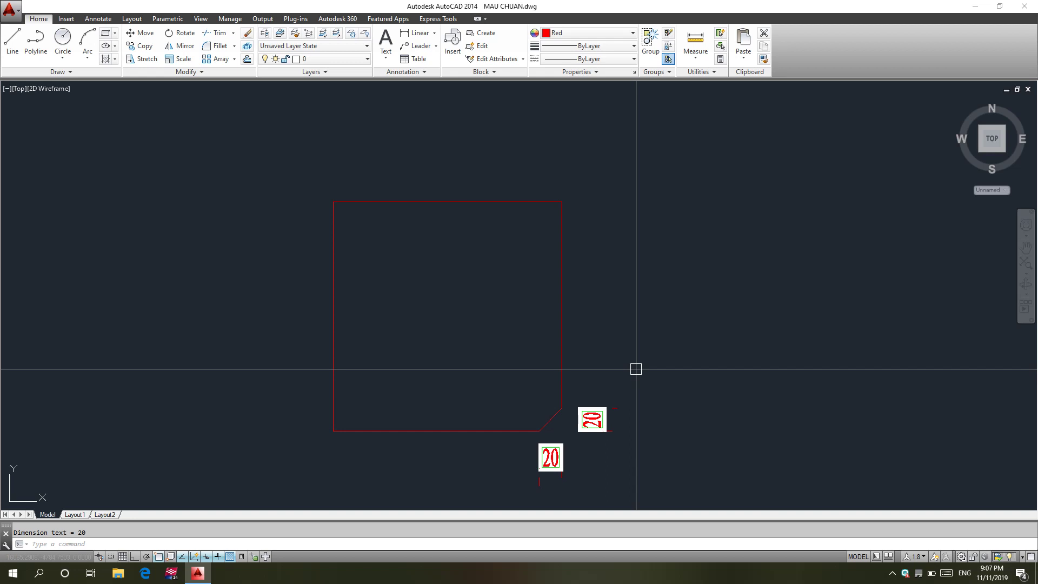
{"action": "middle_click_drag", "start_coordinate": [604, 384], "coordinate": [591, 373]}
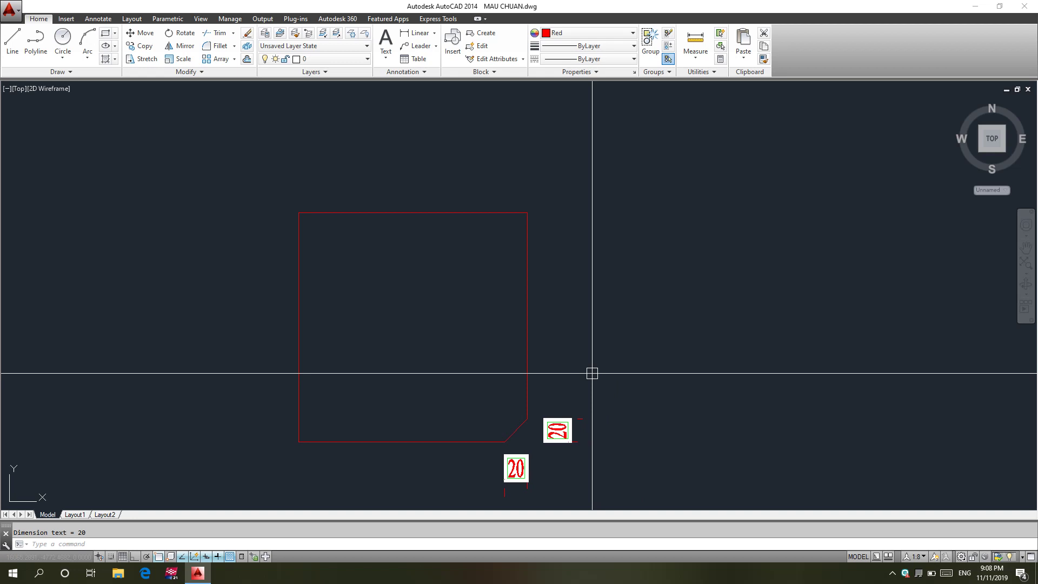
Restart CHAMFER with both chamfer distances set to 20
{"action": "type", "text": "CHA"}
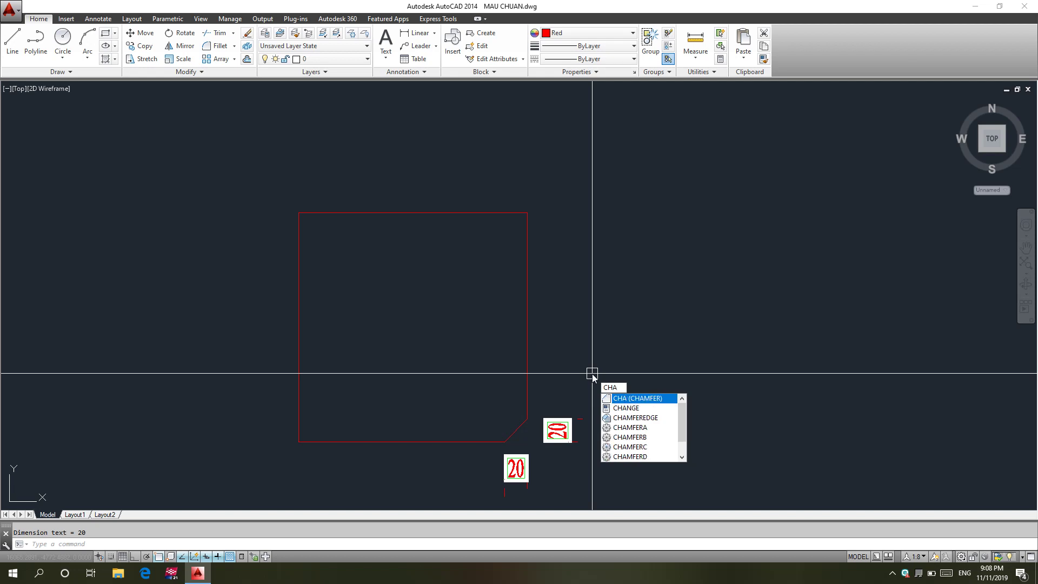
{"action": "key", "text": "Return"}
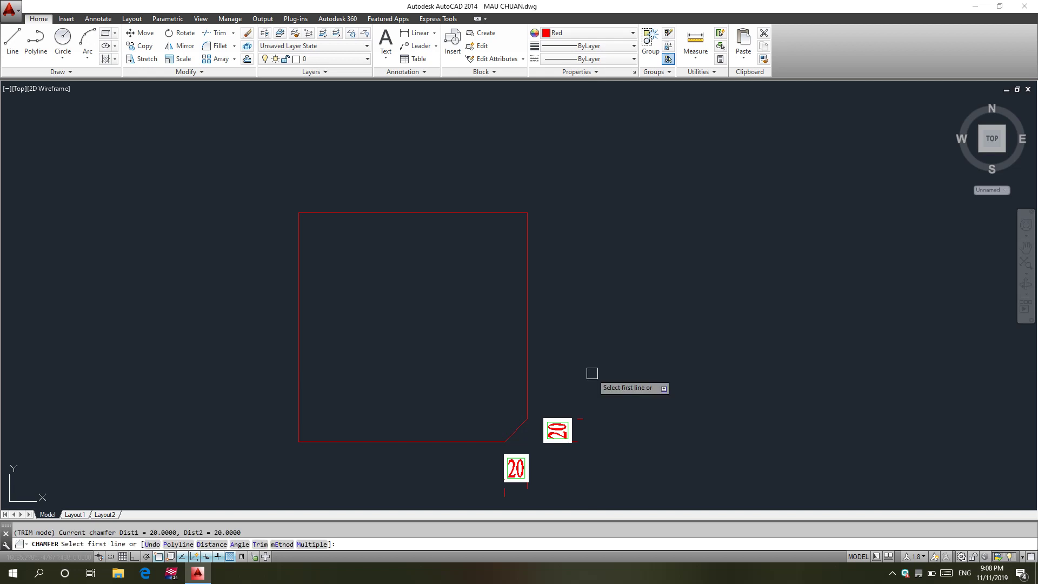
{"action": "type", "text": "D"}
{"action": "key", "text": "Return"}
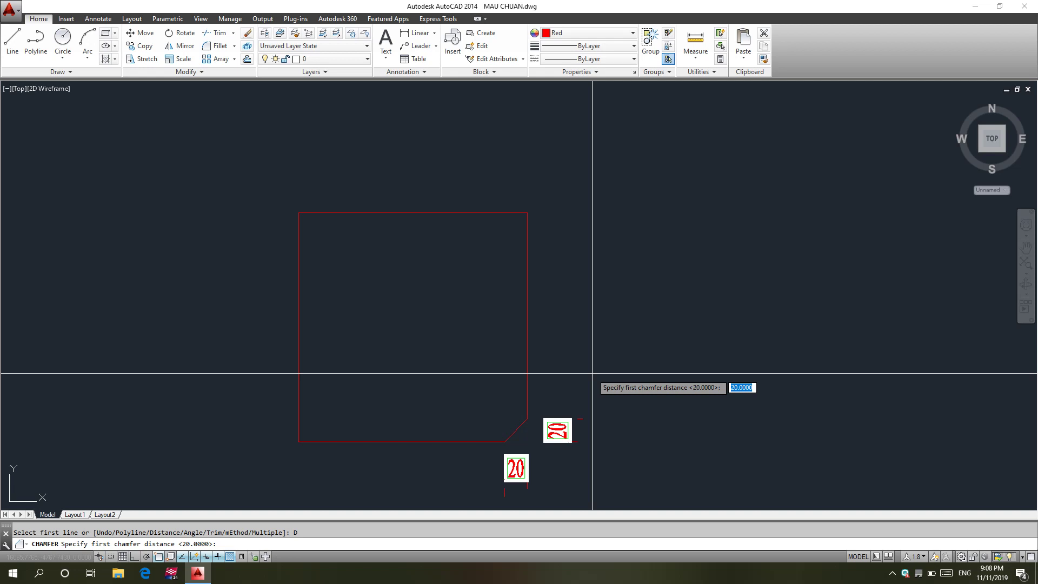
{"action": "type", "text": "20"}
{"action": "key", "text": "Return"}
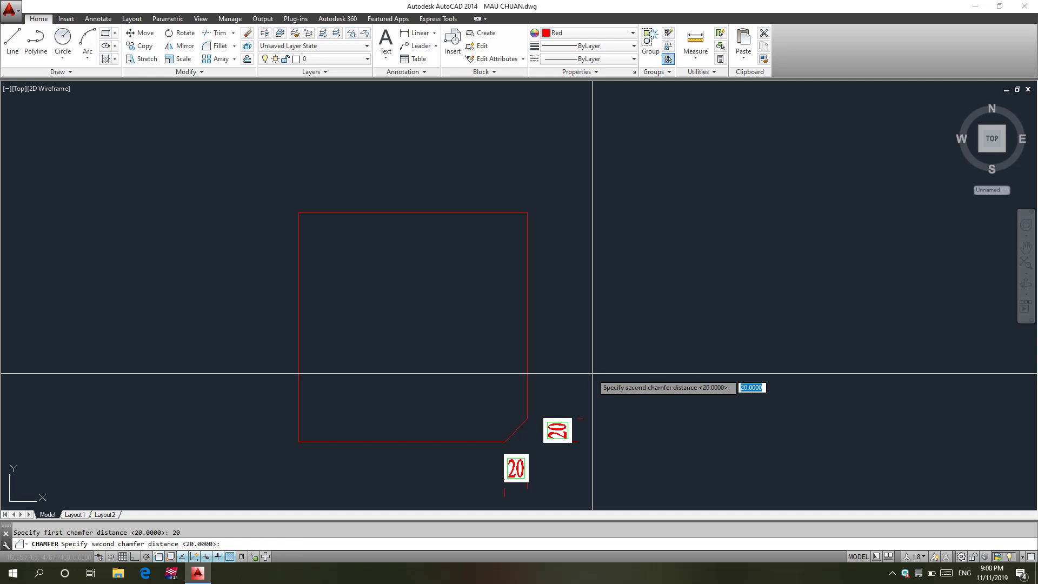
{"action": "type", "text": "20"}
{"action": "key", "text": "Return"}
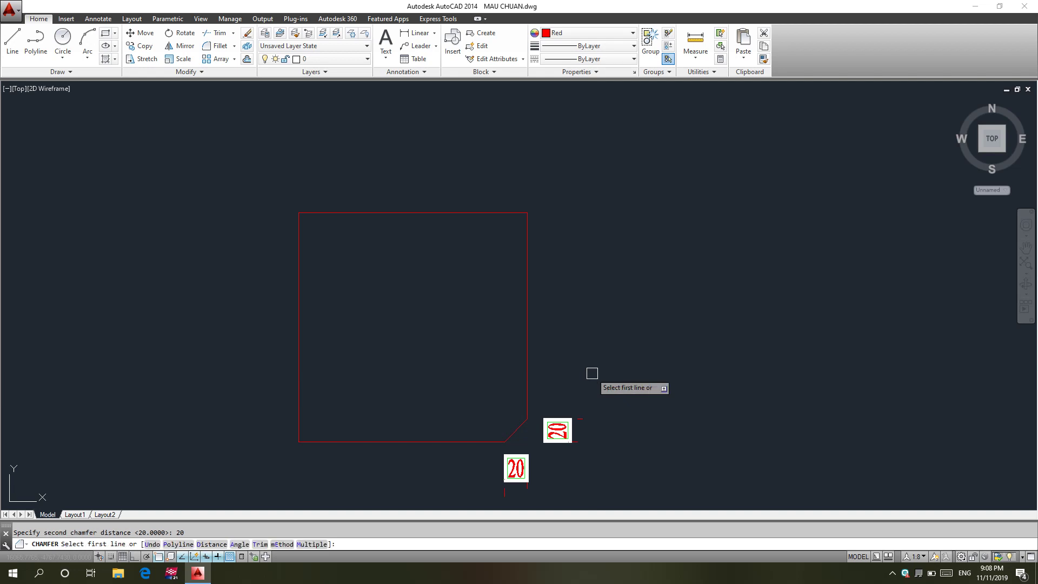
Chamfer the top-right corner using the square's right and top edges
{"action": "left_click", "coordinate": [527, 230]}
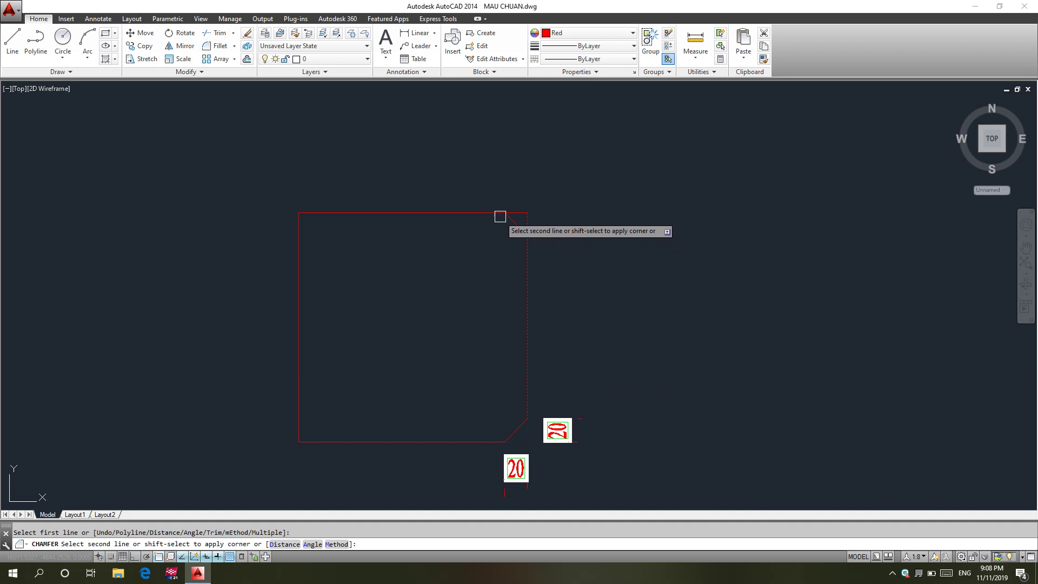
{"action": "left_click", "coordinate": [500, 214]}
{"action": "mouse_move", "coordinate": [461, 265]}
{"action": "middle_mouse_down"}
{"action": "mouse_move", "coordinate": [475, 231]}
{"action": "mouse_move", "coordinate": [494, 243]}
{"action": "middle_mouse_up"}
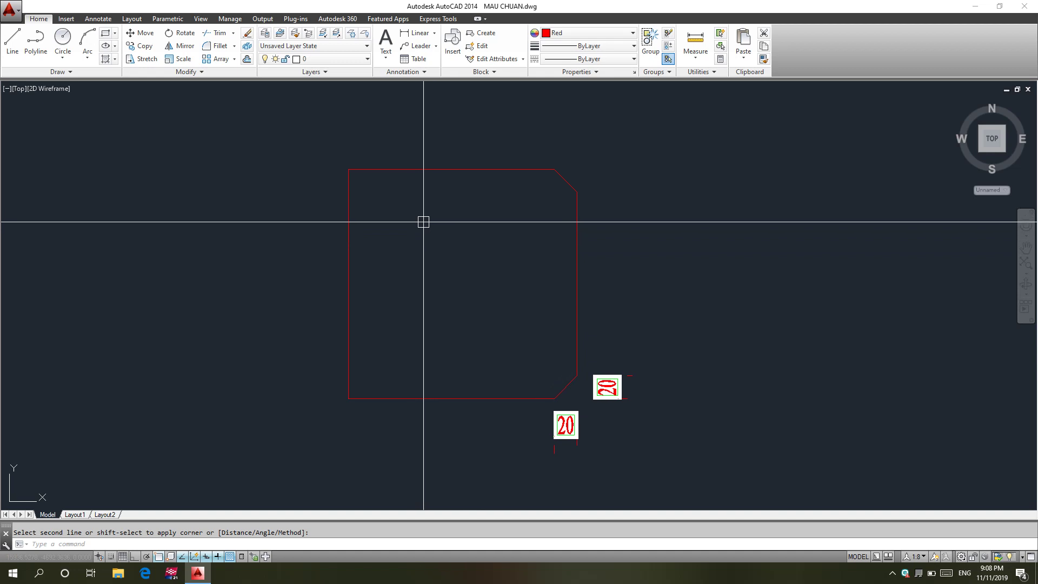
Repeat CHAMFER to cut the square's top-left corner
{"action": "key", "text": "Escape"}
{"action": "key", "text": "space"}
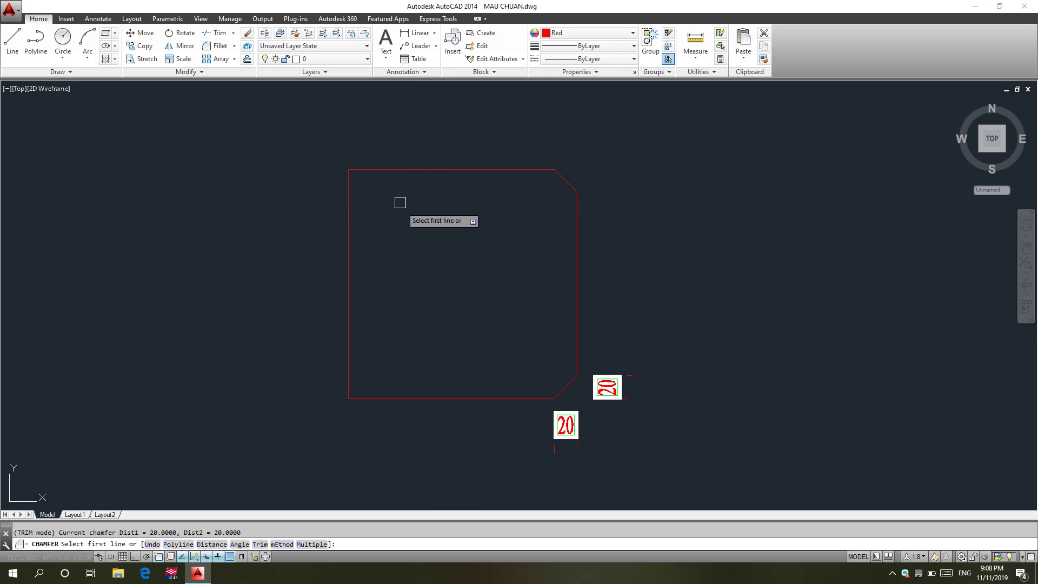
{"action": "left_click", "coordinate": [381, 167]}
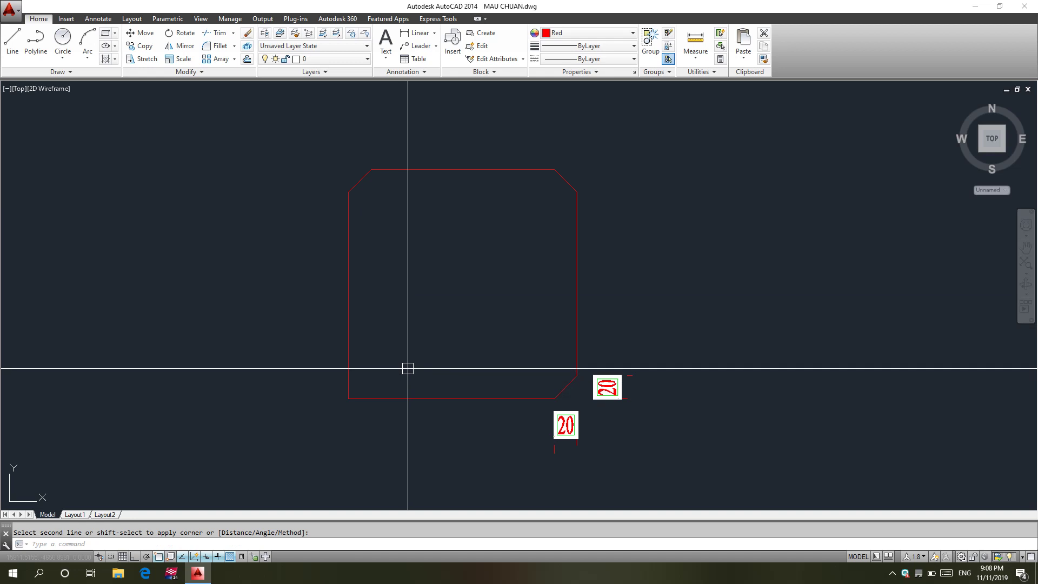
Chamfer the bottom-left corner using the left and bottom edges
{"action": "key", "text": "Escape"}
{"action": "key", "text": "space"}
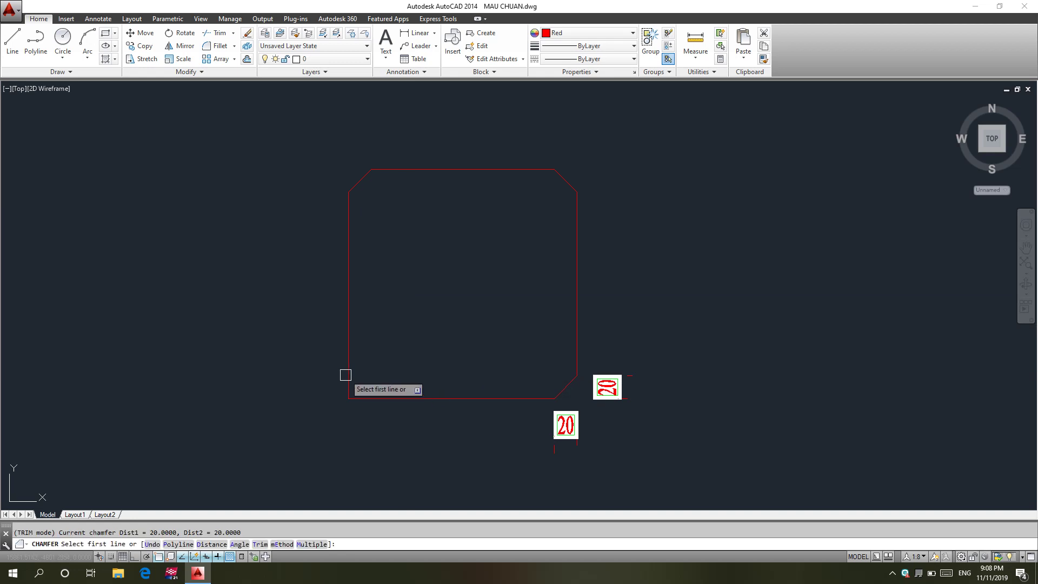
{"action": "left_click", "coordinate": [345, 374]}
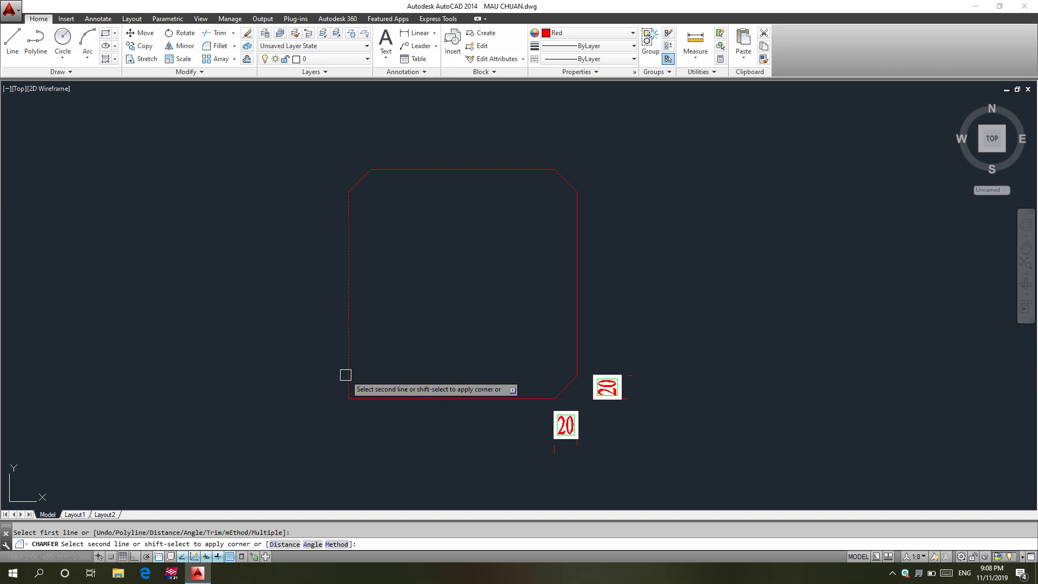
{"action": "left_click", "coordinate": [376, 399]}
{"action": "scroll", "coordinate": [389, 377], "scroll_direction": "down", "scroll_amount": 2}
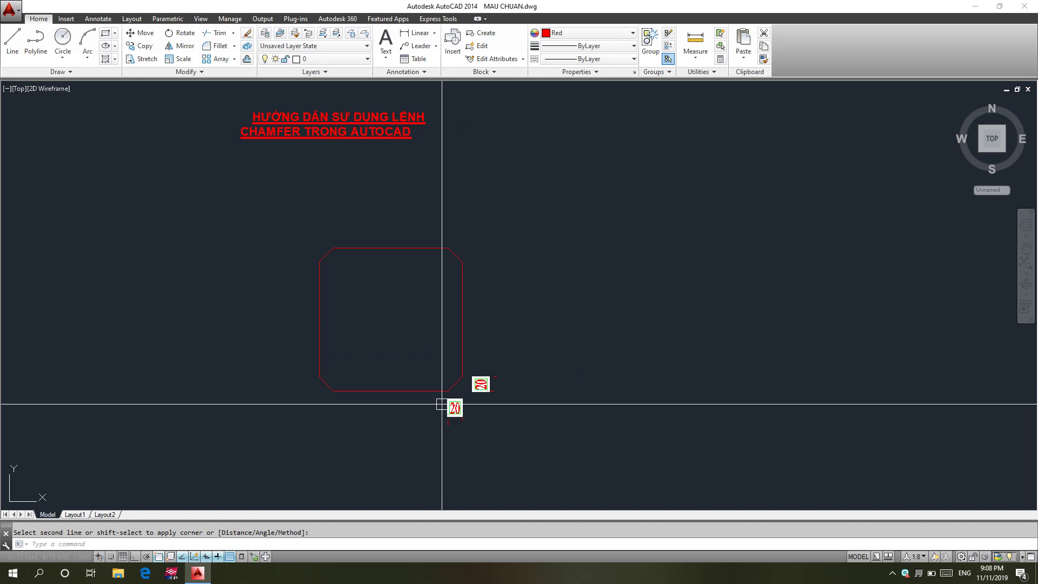
{"action": "scroll", "coordinate": [440, 405], "scroll_direction": "up", "scroll_amount": 2}
{"action": "middle_click_drag", "start_coordinate": [556, 415], "coordinate": [587, 413]}
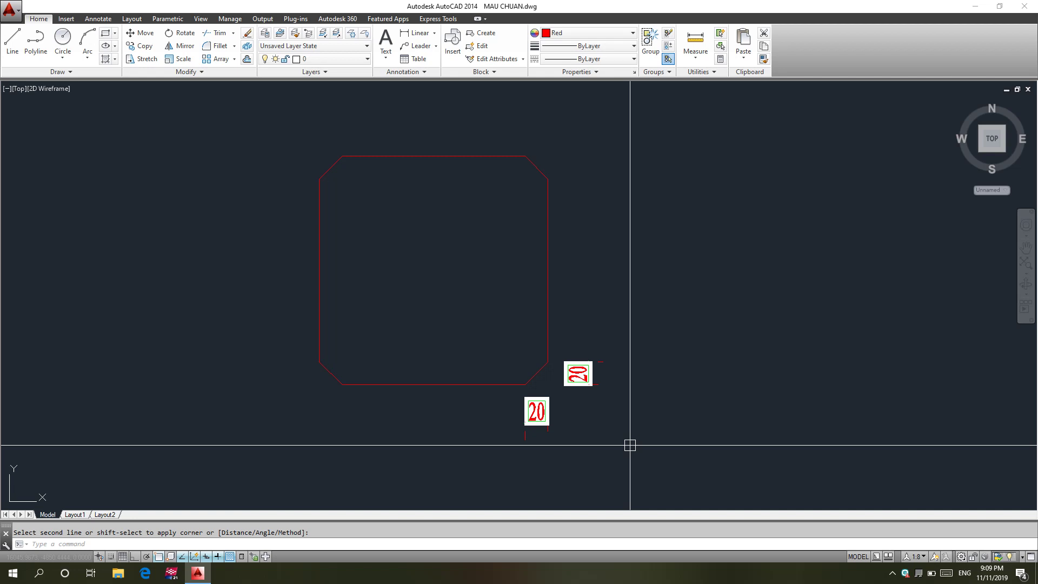
{"action": "middle_click_drag", "start_coordinate": [626, 451], "coordinate": [620, 469]}
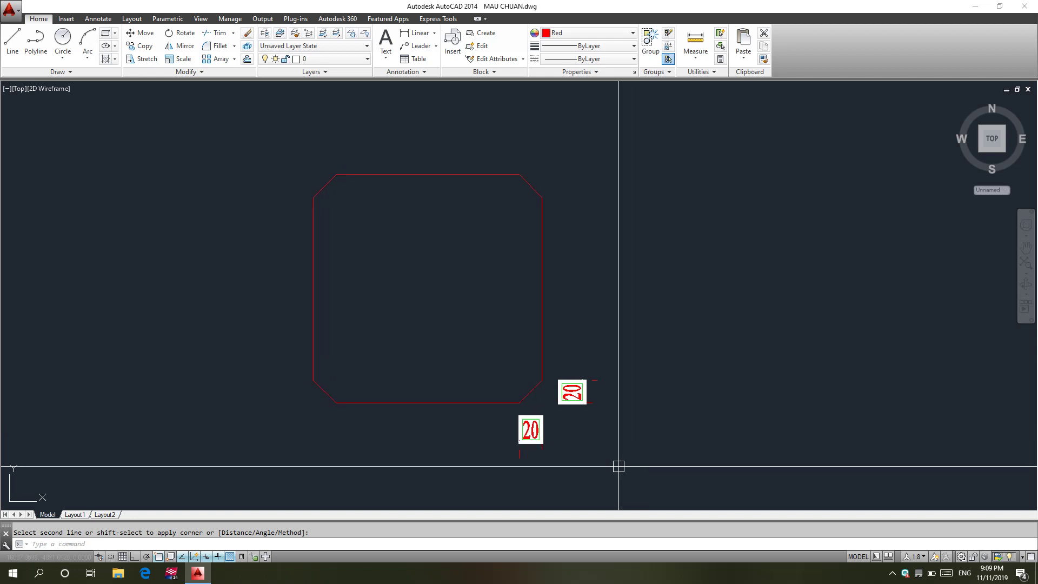